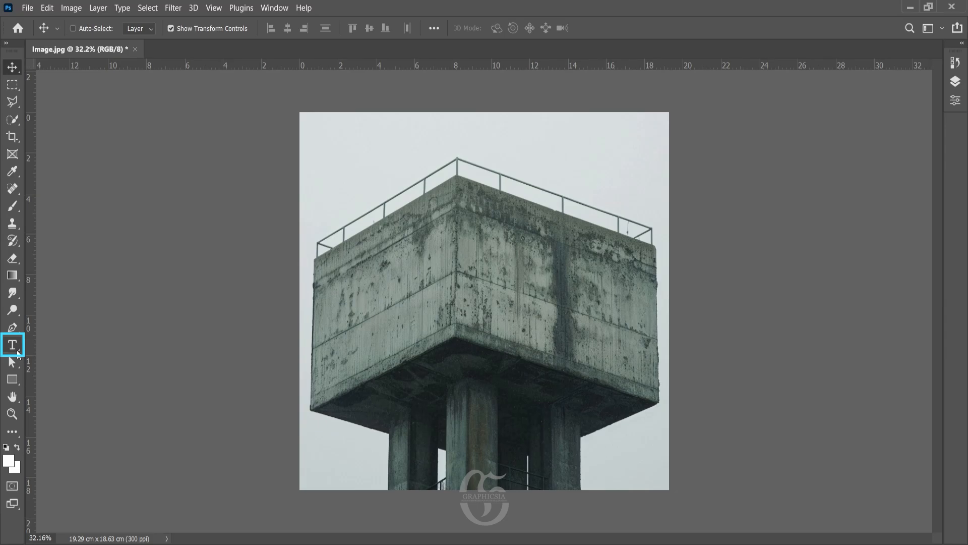
# - Add the text "GRAPHICSIA" in black 98 pt Impact across the upper part of the concrete tower
pyautogui.click(14, 344)
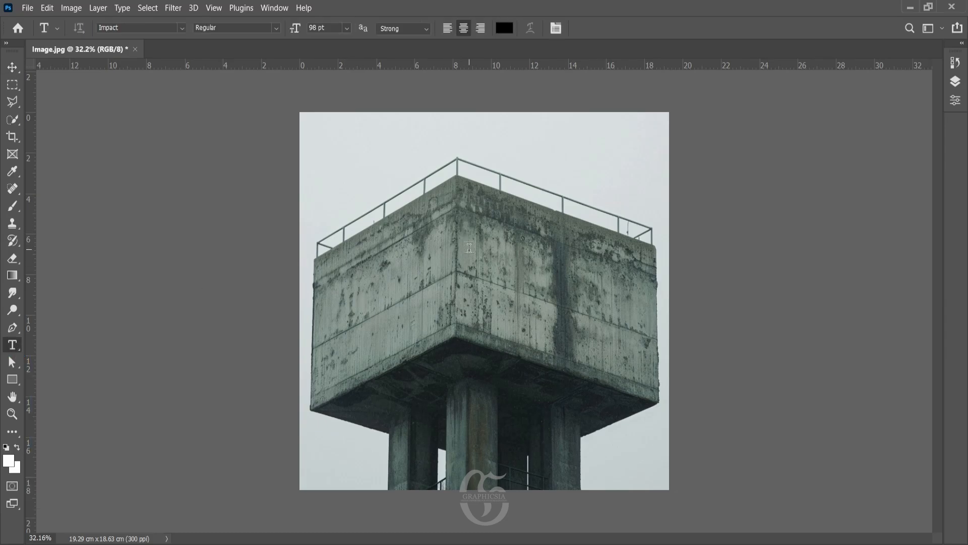
pyautogui.click(469, 248)
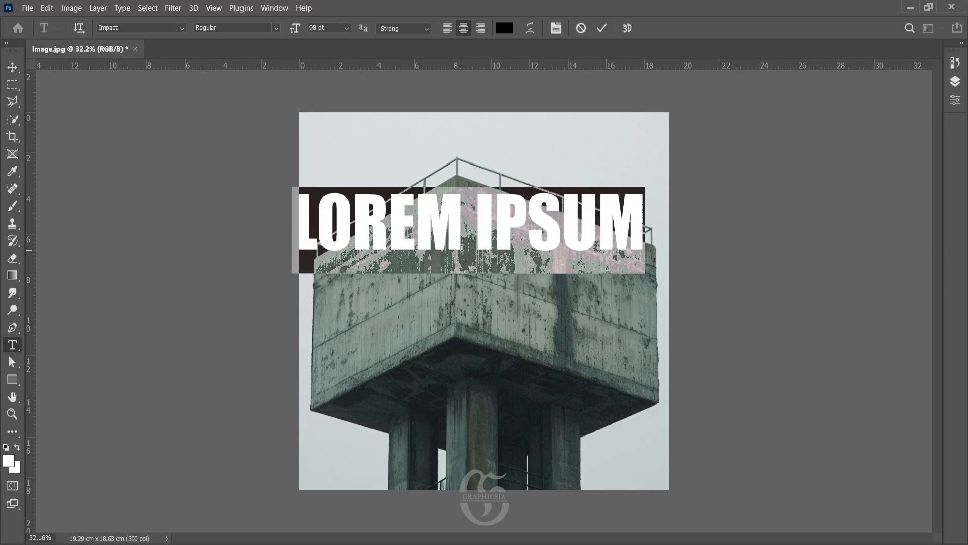
pyautogui.write('GR')
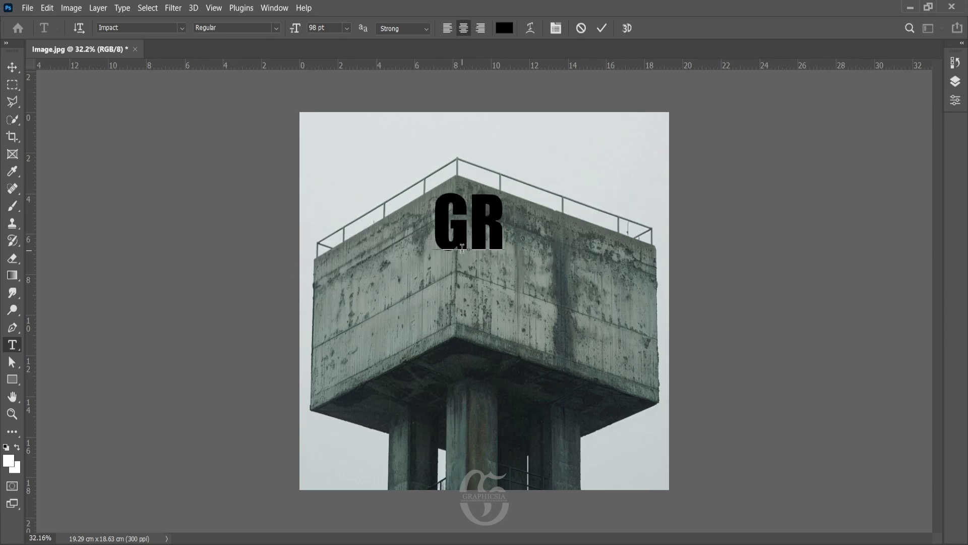
pyautogui.write('APHICSIA')
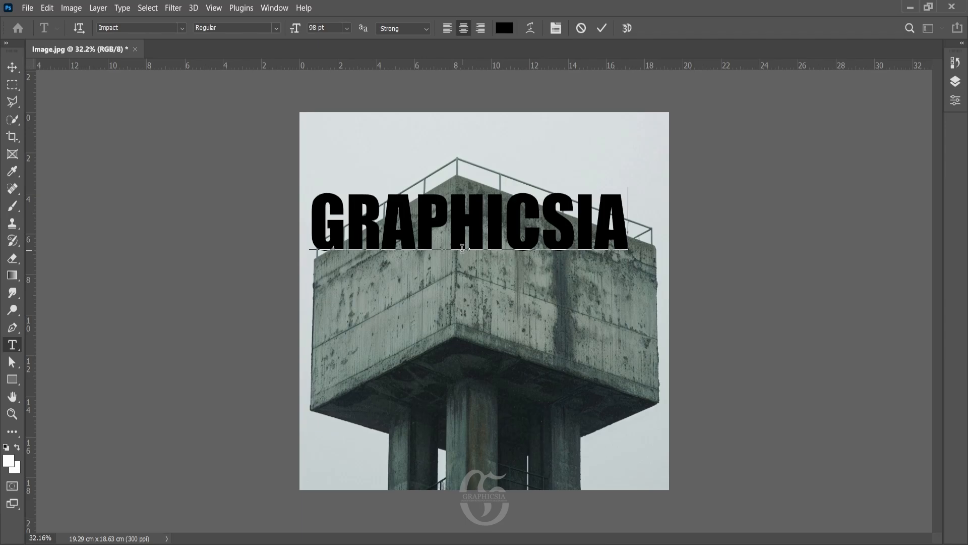
pyautogui.hotkey('ctrl', 'Return')
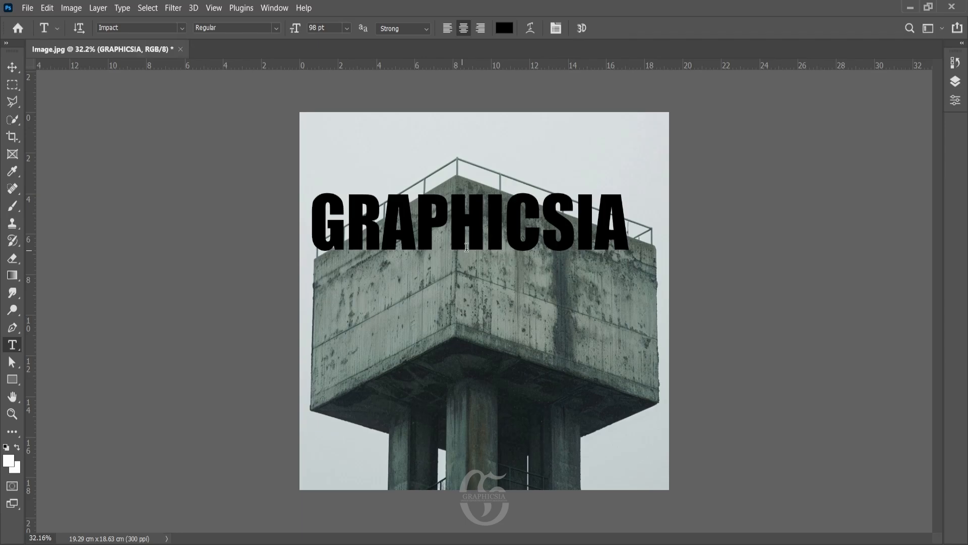
# - Load the GRAPHICSIA text layer's pixels as a selection and copy them
pyautogui.click(961, 85)
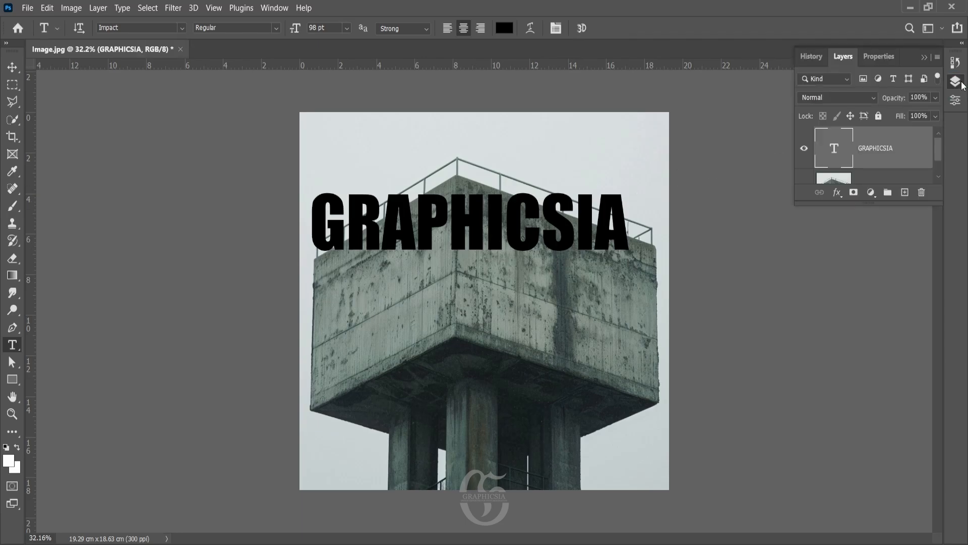
pyautogui.rightClick(836, 150)
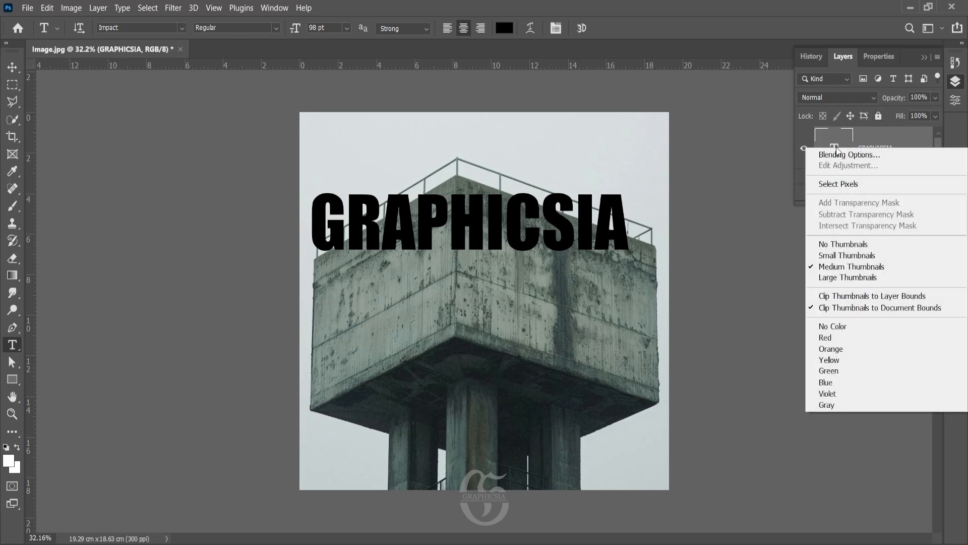
pyautogui.click(840, 185)
pyautogui.hotkey('ctrl', 'c')
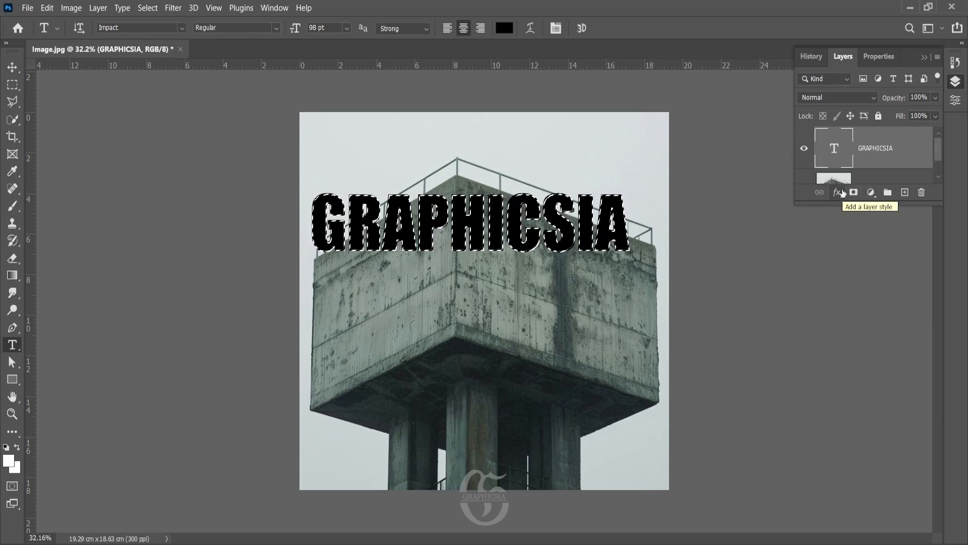
# - Hide the GRAPHICSIA text layer and, with the selection cleared, add a new empty layer above it
pyautogui.click(803, 149)
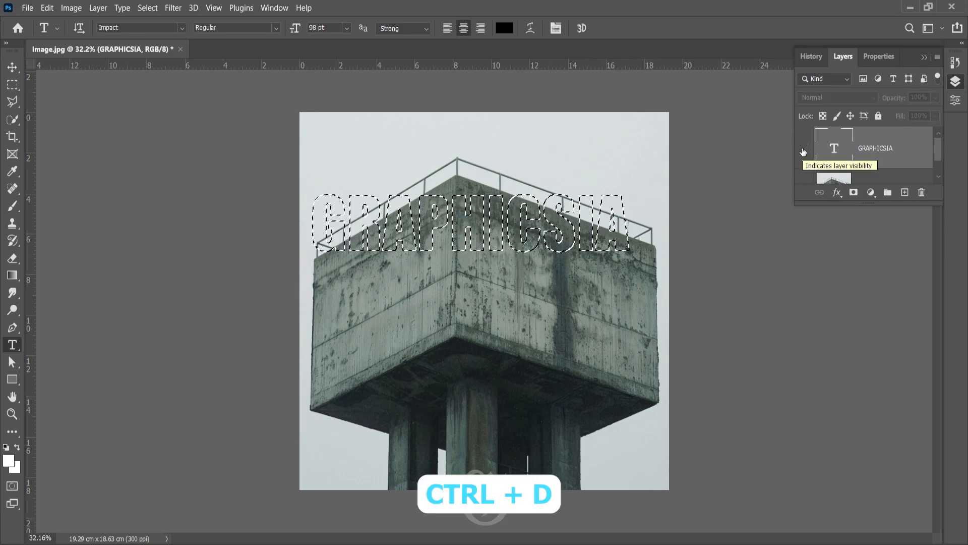
pyautogui.hotkey('ctrl', 'd')
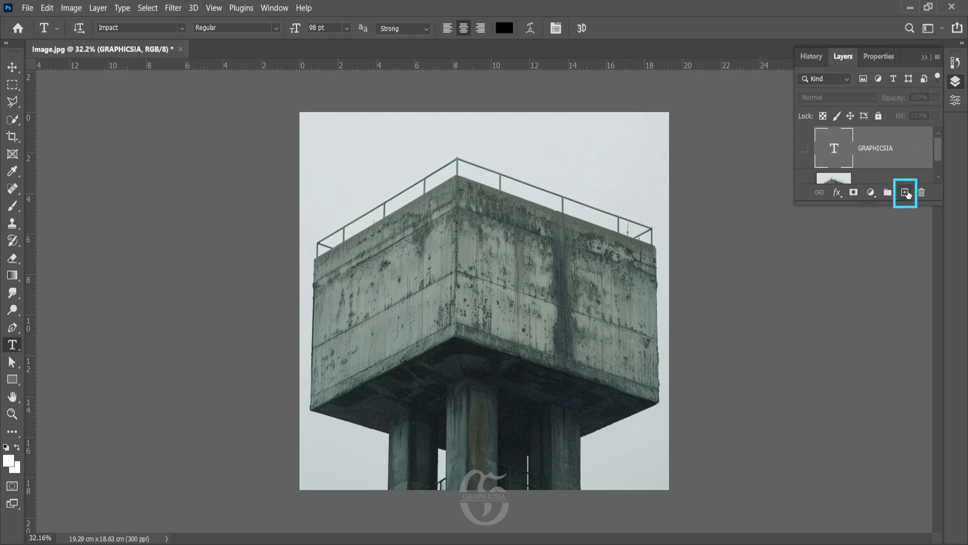
pyautogui.click(906, 192)
pyautogui.click(924, 58)
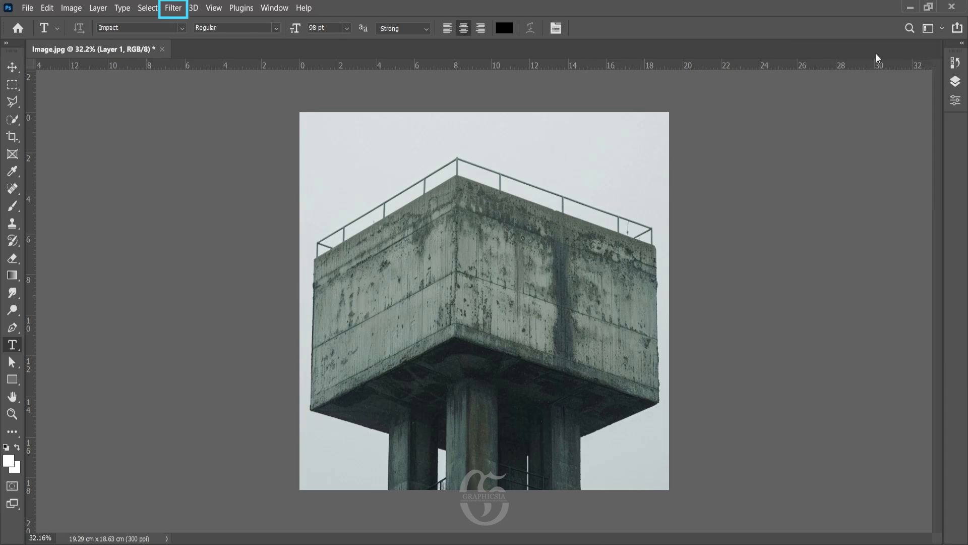
# - Open the Vanishing Point filter and define a perspective plane on the four corners of the tower's left wall
pyautogui.click(174, 8)
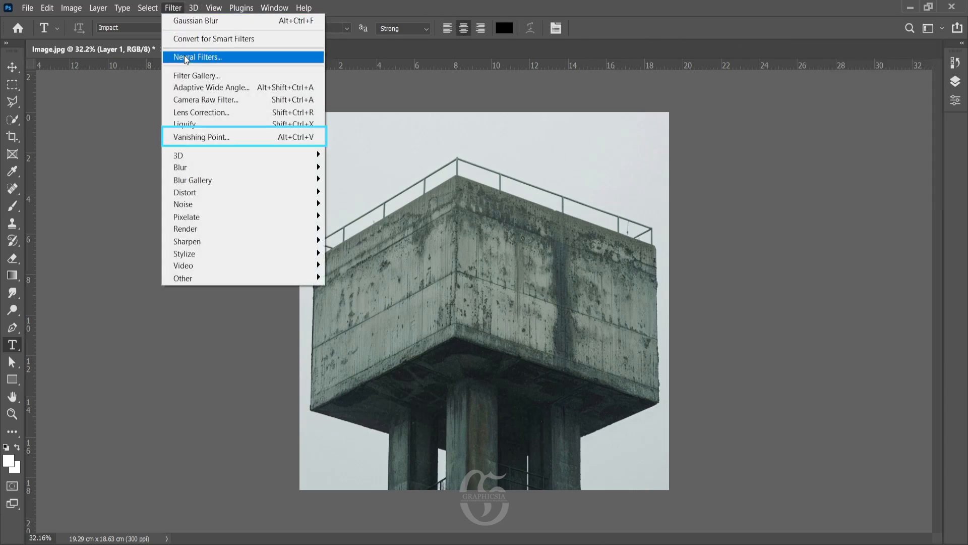
pyautogui.click(195, 137)
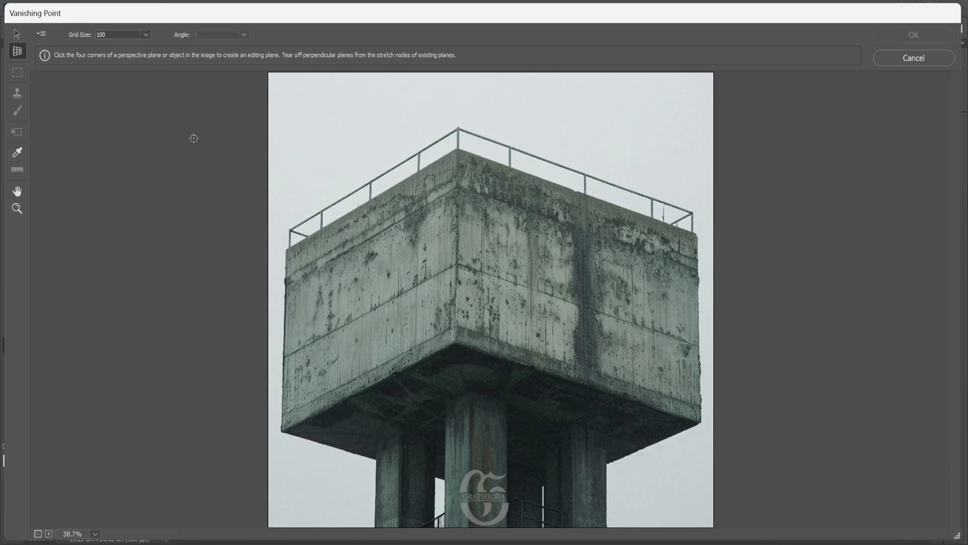
pyautogui.click(285, 248)
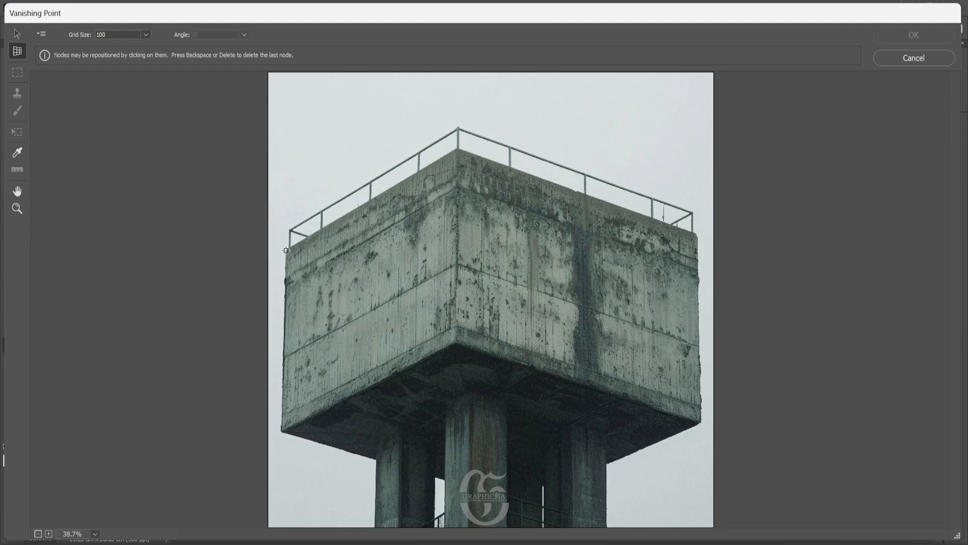
pyautogui.click(281, 432)
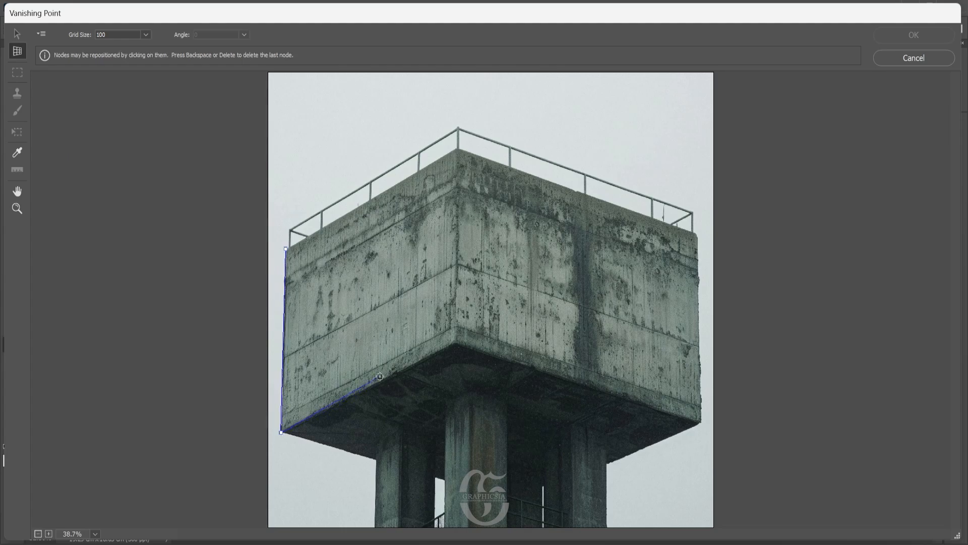
pyautogui.click(456, 342)
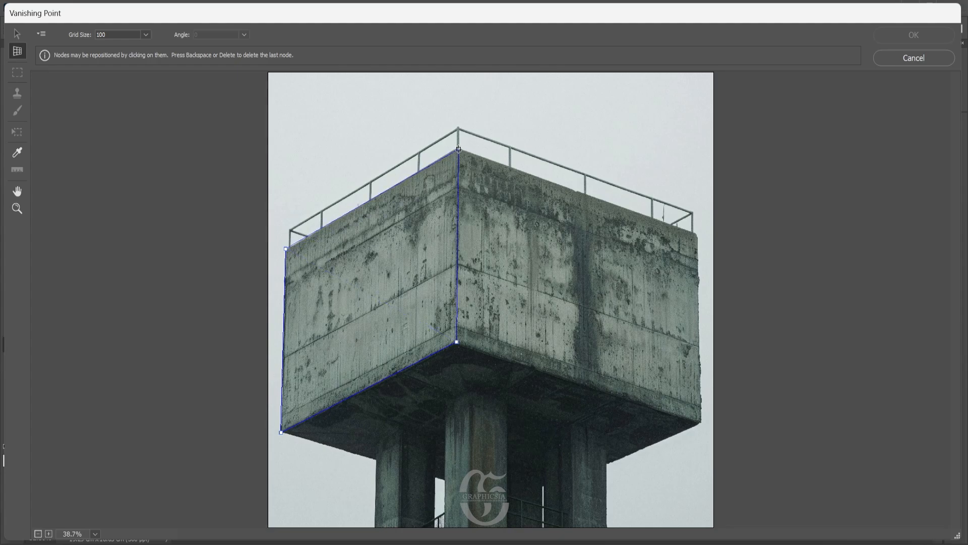
pyautogui.click(457, 149)
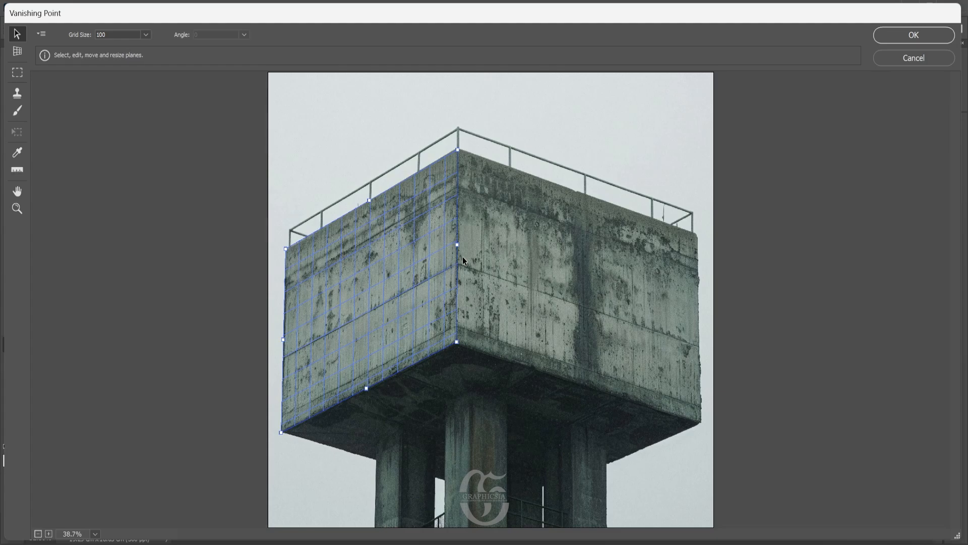
# - Tear off a perpendicular plane over the tower's right wall and align its outer corners with the wall's edges
pyautogui.press('ctrl')
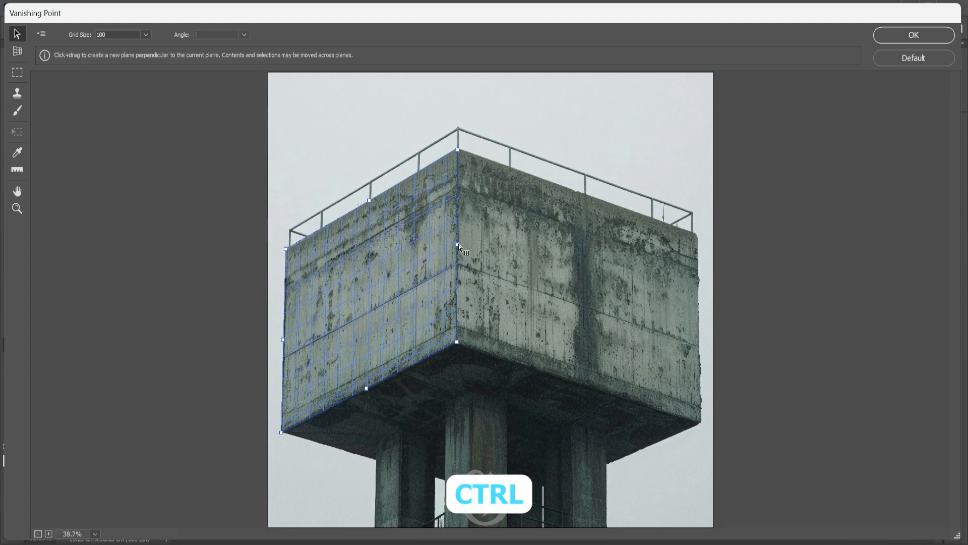
pyautogui.moveTo(458, 244); pyautogui.dragTo(716, 288)
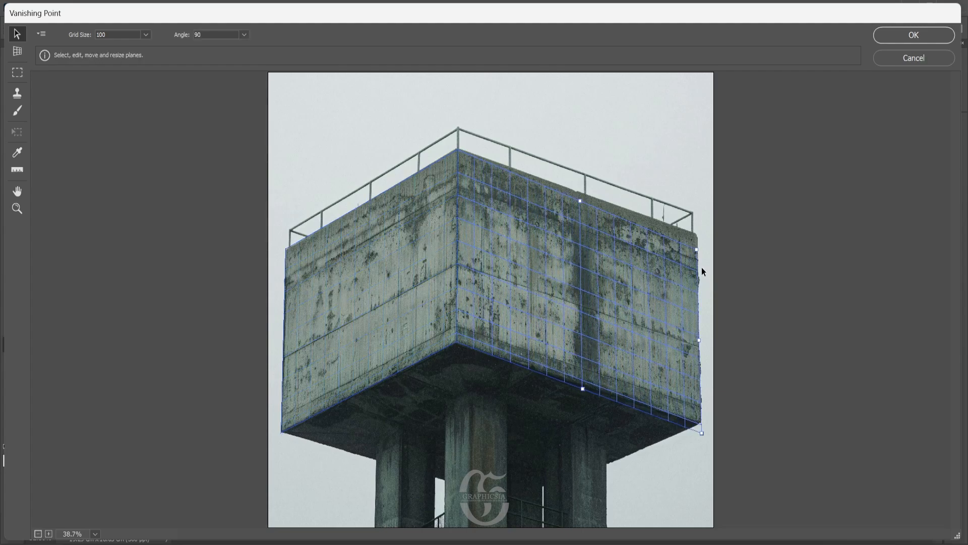
pyautogui.moveTo(696, 249); pyautogui.dragTo(697, 237)
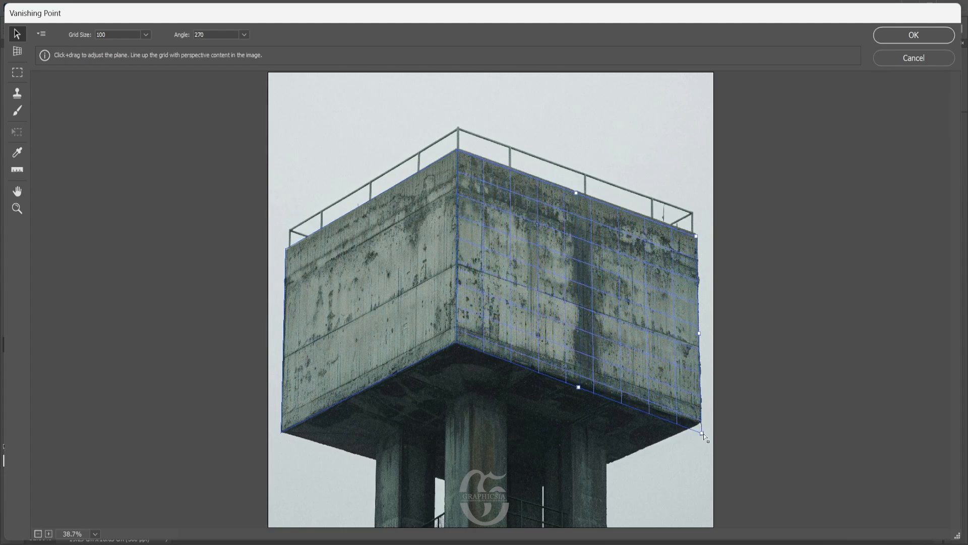
pyautogui.moveTo(703, 434); pyautogui.dragTo(703, 422)
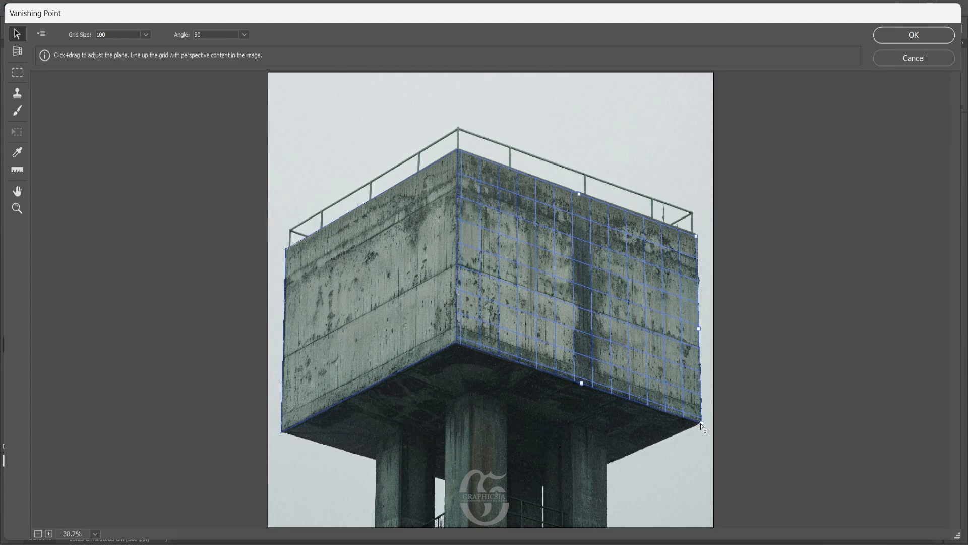
# - Paste the copied text onto the perspective planes, scale it down, centre it around the tower's corner and apply the filter
pyautogui.hotkey('ctrl', 'v')
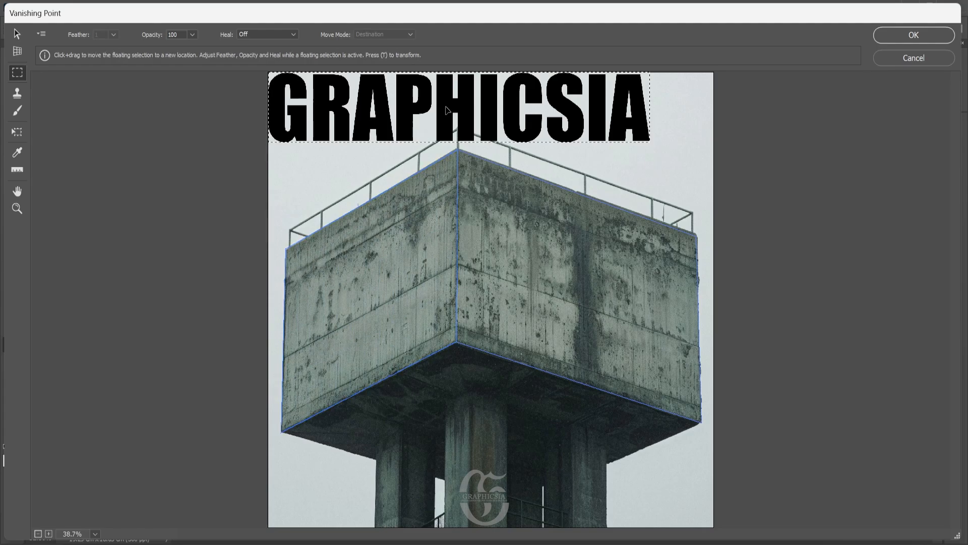
pyautogui.moveTo(440, 116); pyautogui.dragTo(459, 251)
pyautogui.hotkey('ctrl', 't')
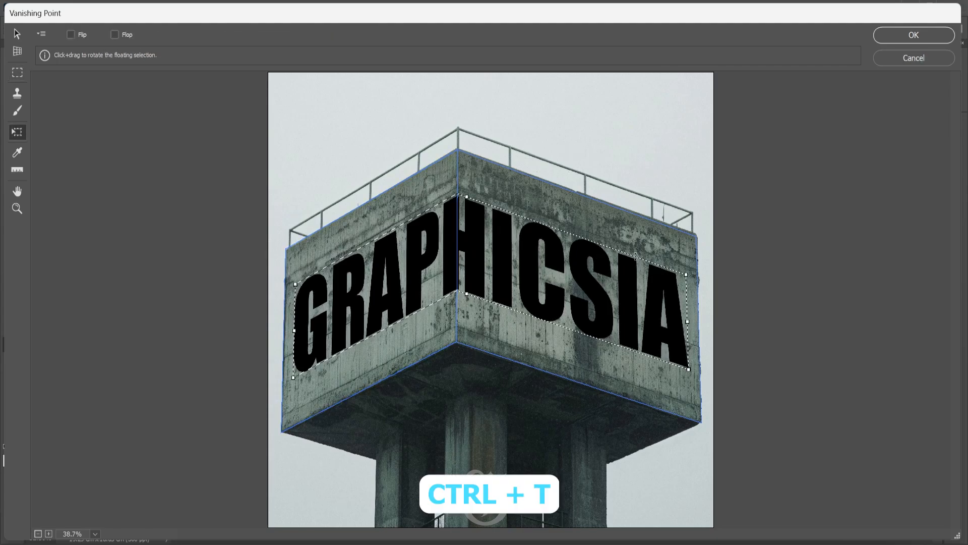
pyautogui.moveTo(686, 273); pyautogui.dragTo(635, 269)
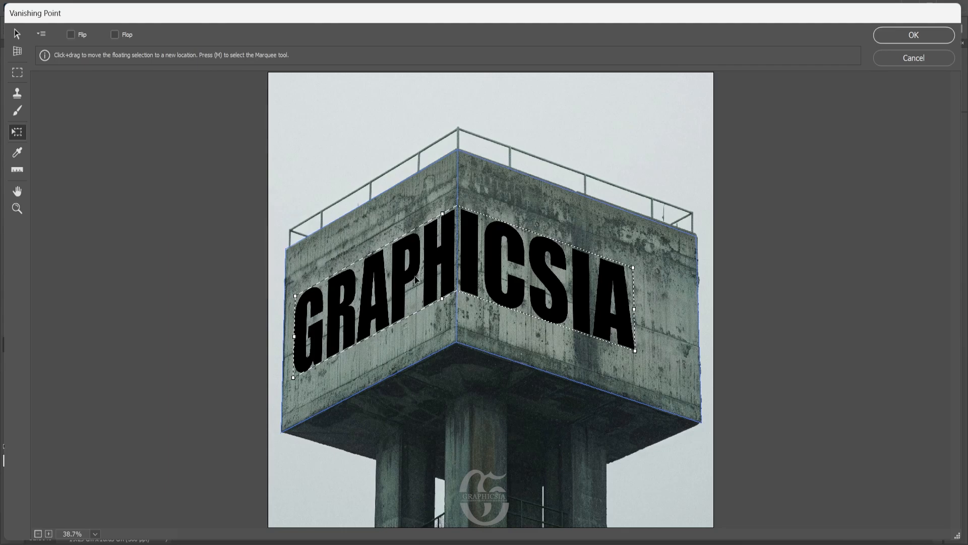
pyautogui.moveTo(417, 280); pyautogui.dragTo(438, 259)
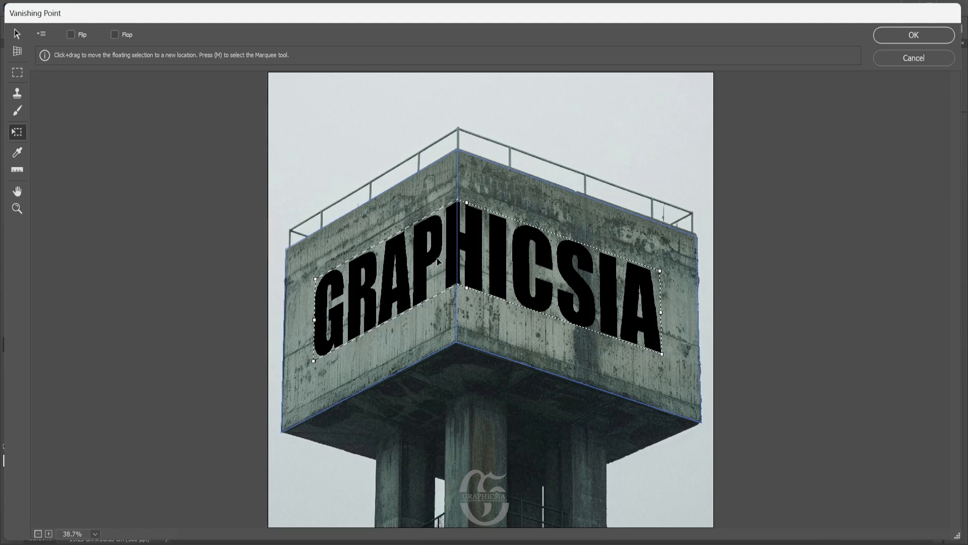
pyautogui.click(897, 35)
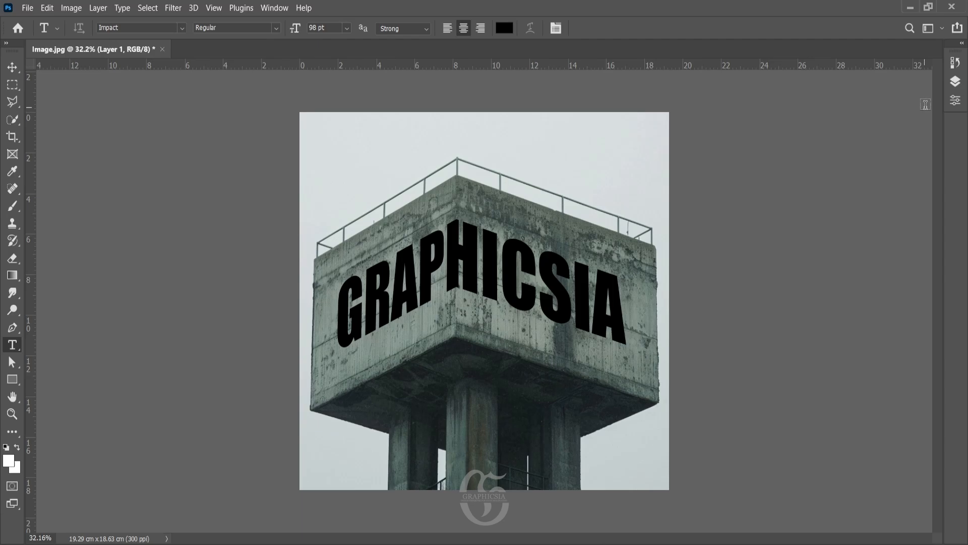
# - Blend the lettering layer into the concrete by splitting the Blend If Underlying Layer highlight limit to 101 / 192
pyautogui.click(953, 83)
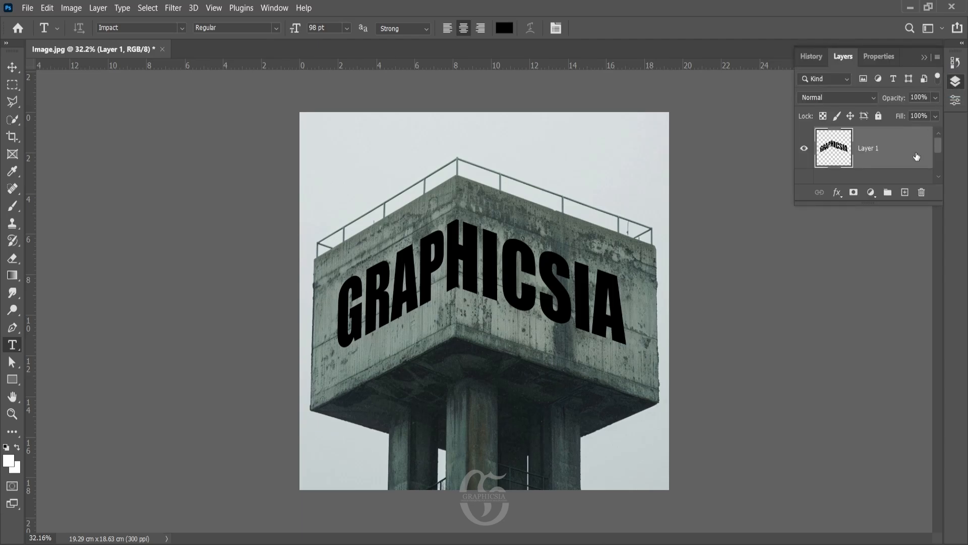
pyautogui.doubleClick(916, 156)
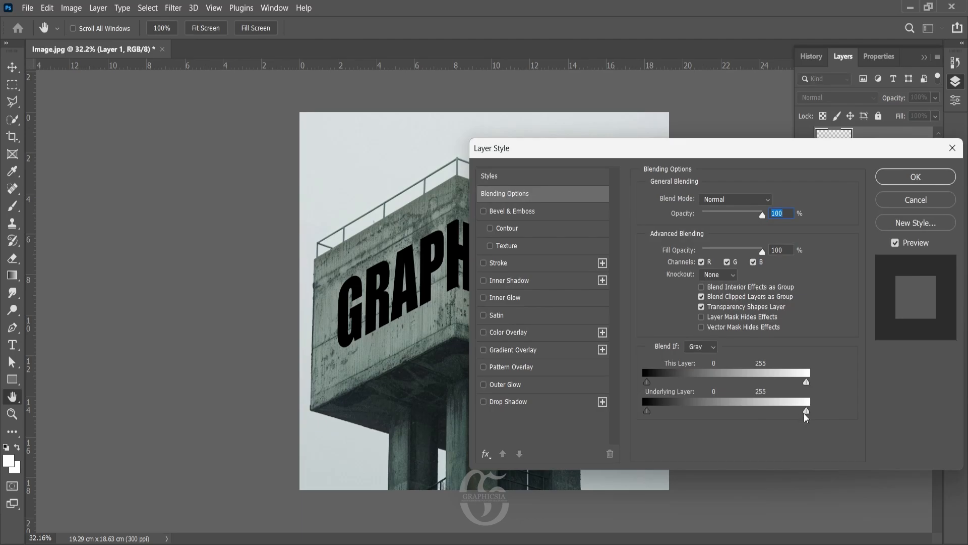
pyautogui.press('alt')
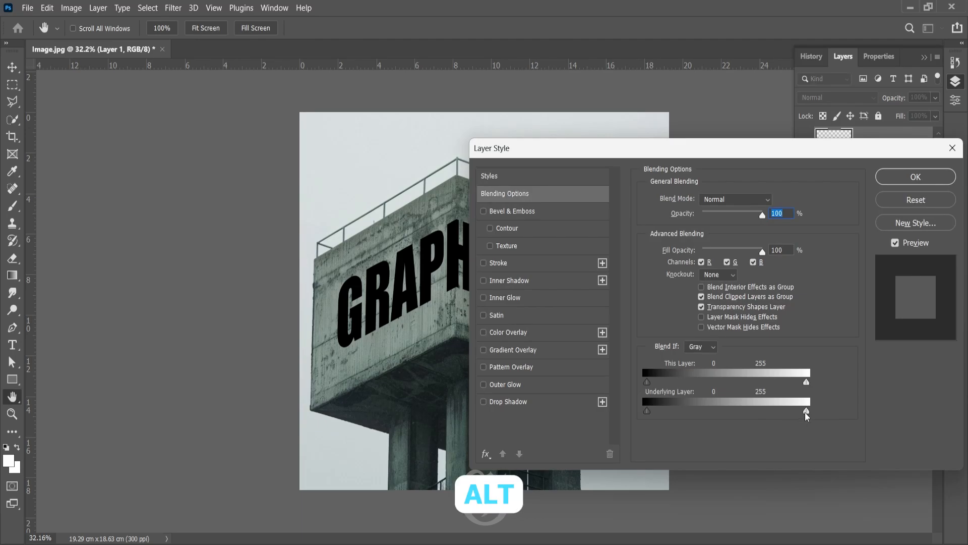
pyautogui.moveTo(806, 411); pyautogui.dragTo(712, 412)
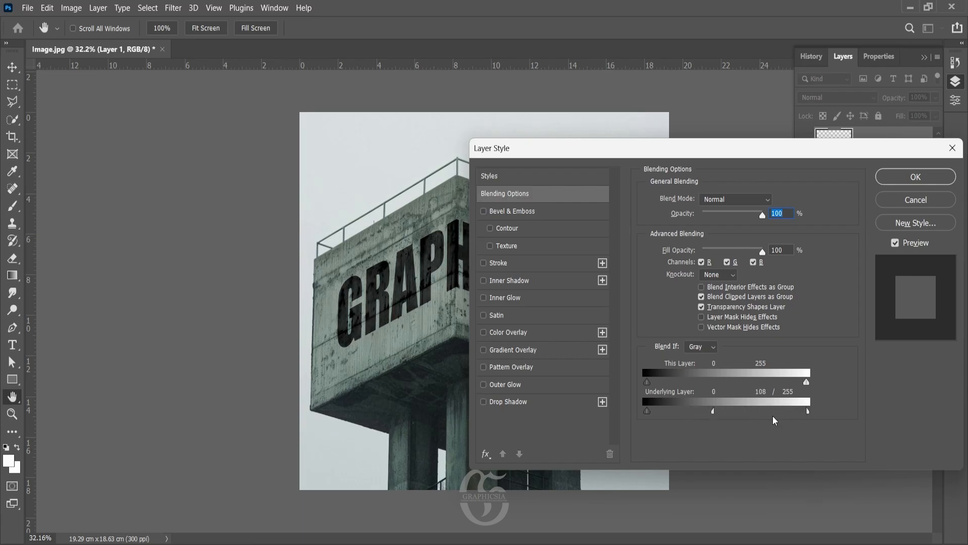
pyautogui.moveTo(808, 412); pyautogui.dragTo(769, 414)
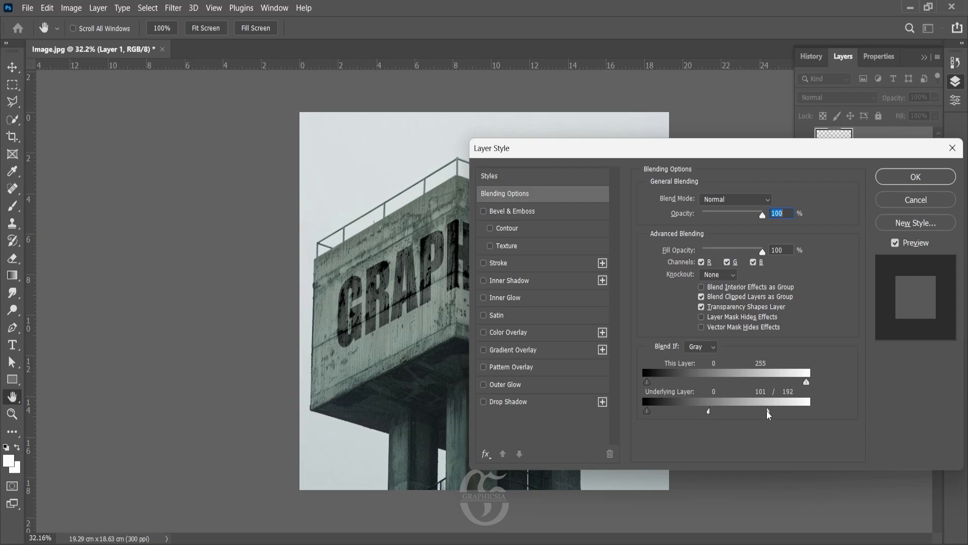
pyautogui.click(907, 180)
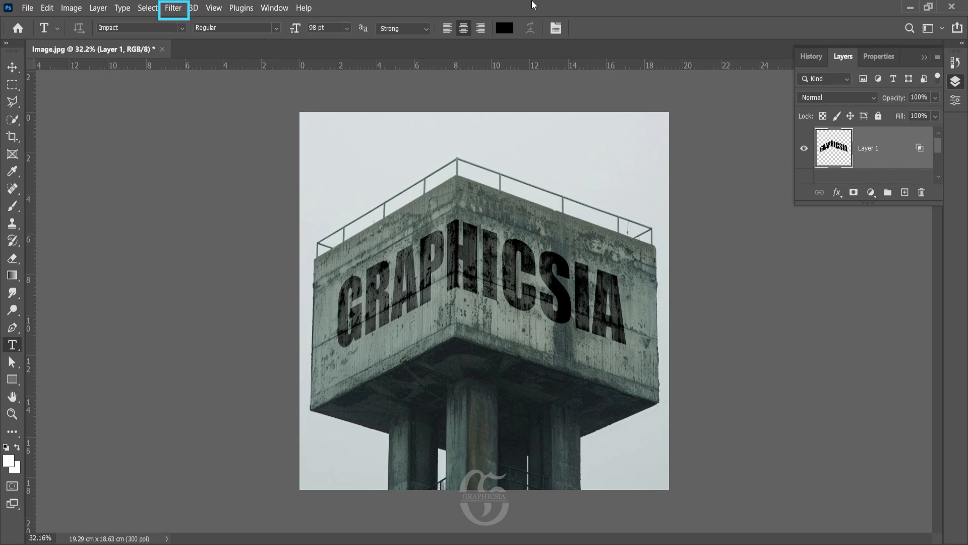
# - Soften the lettering layer with a slight Gaussian Blur, and switch to the Move tool
pyautogui.click(174, 9)
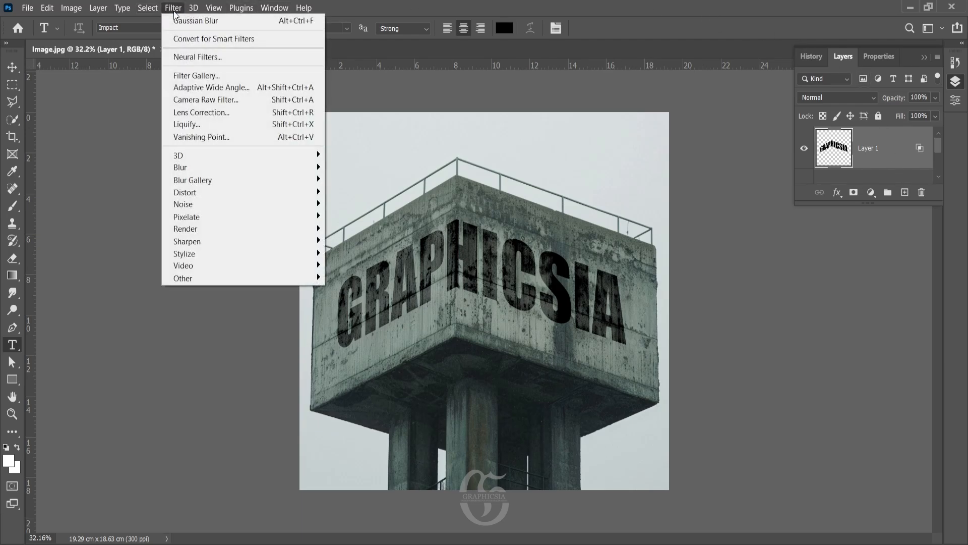
pyautogui.moveTo(192, 169)
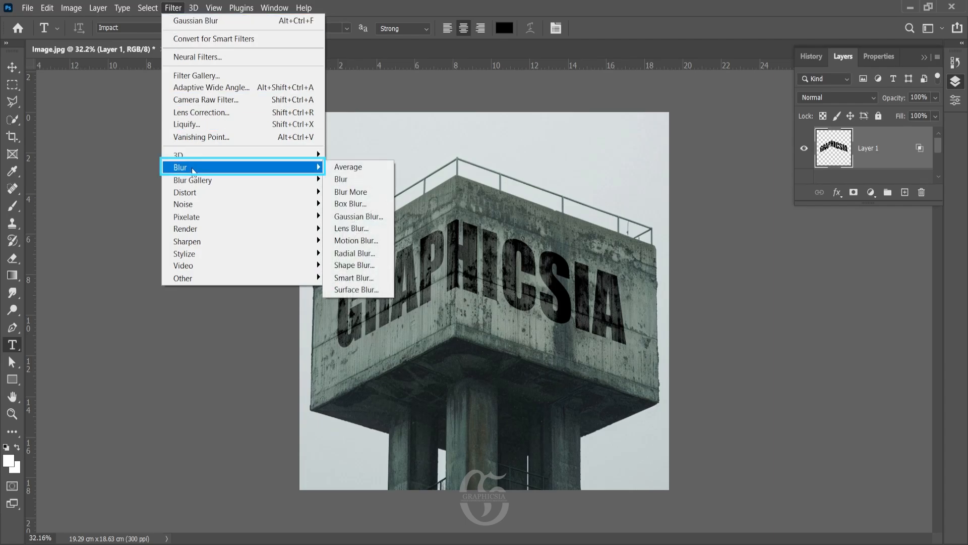
pyautogui.click(359, 217)
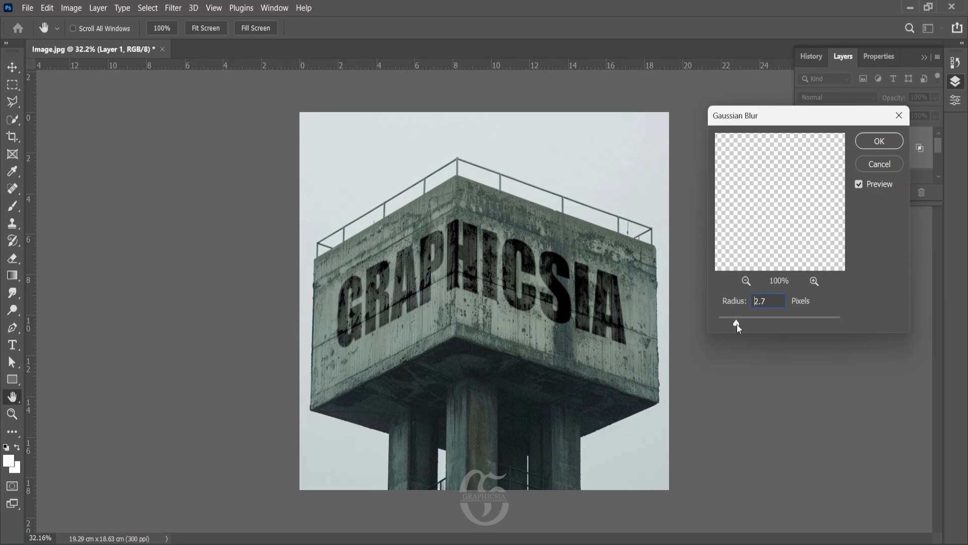
pyautogui.moveTo(755, 325)
pyautogui.mouseDown()
pyautogui.moveTo(767, 325)
pyautogui.moveTo(758, 326)
pyautogui.mouseUp()
pyautogui.click(868, 144)
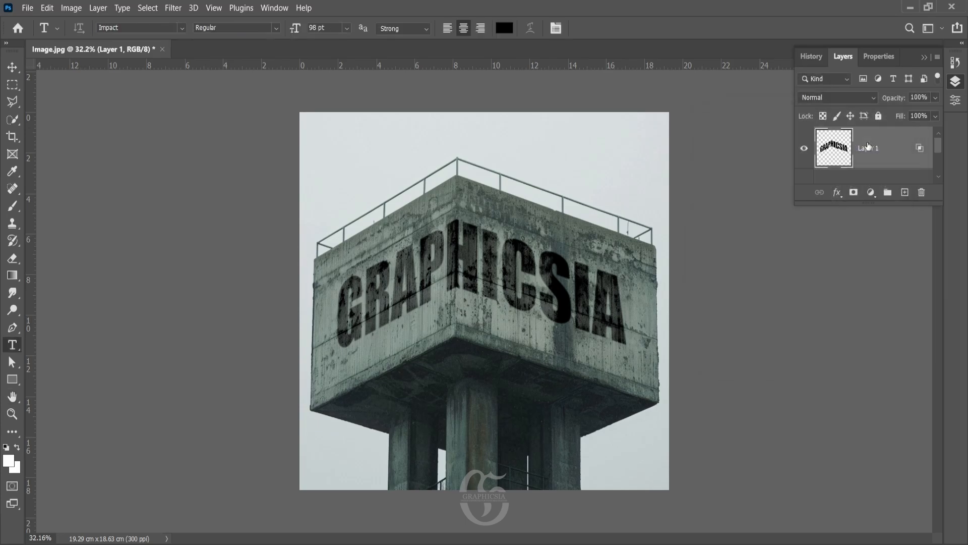
pyautogui.click(924, 58)
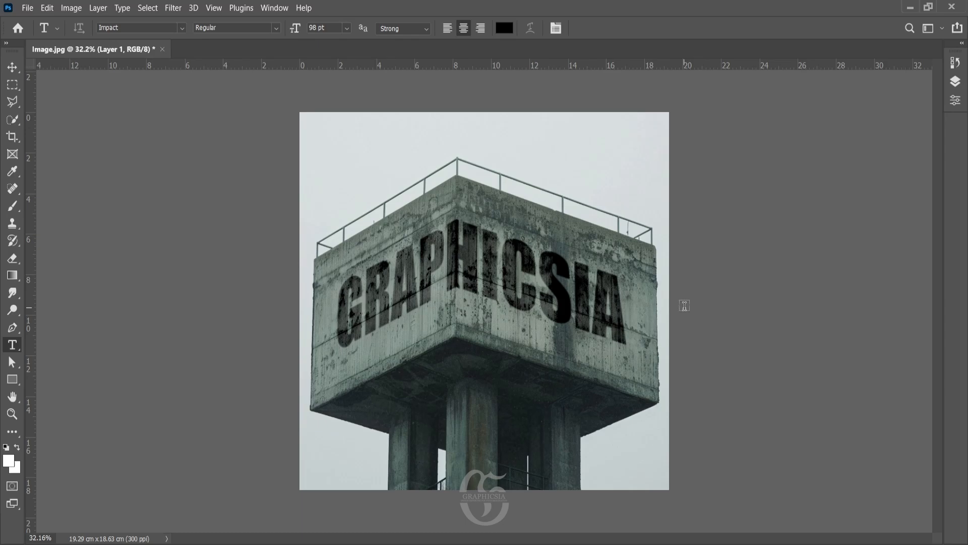
pyautogui.press('v')
pyautogui.hotkey('ctrl', 'e')
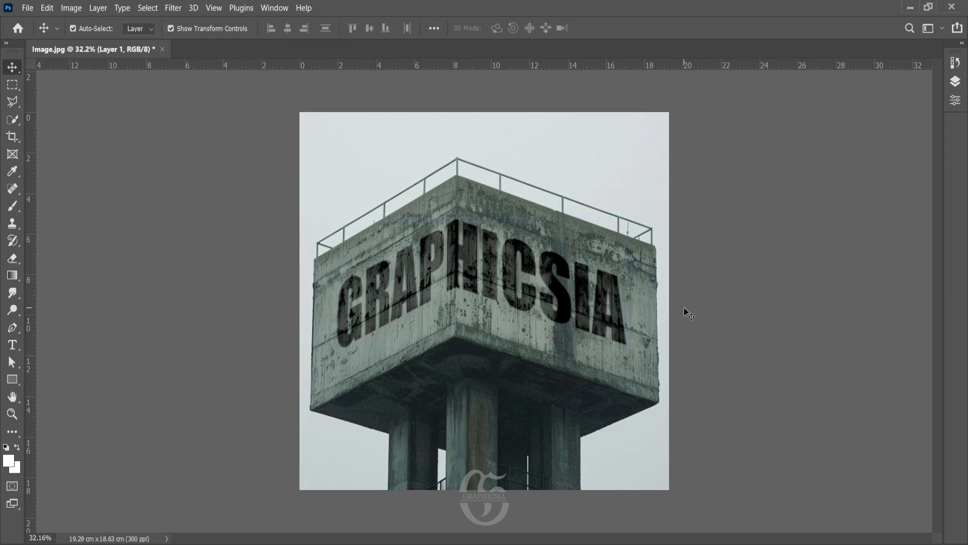